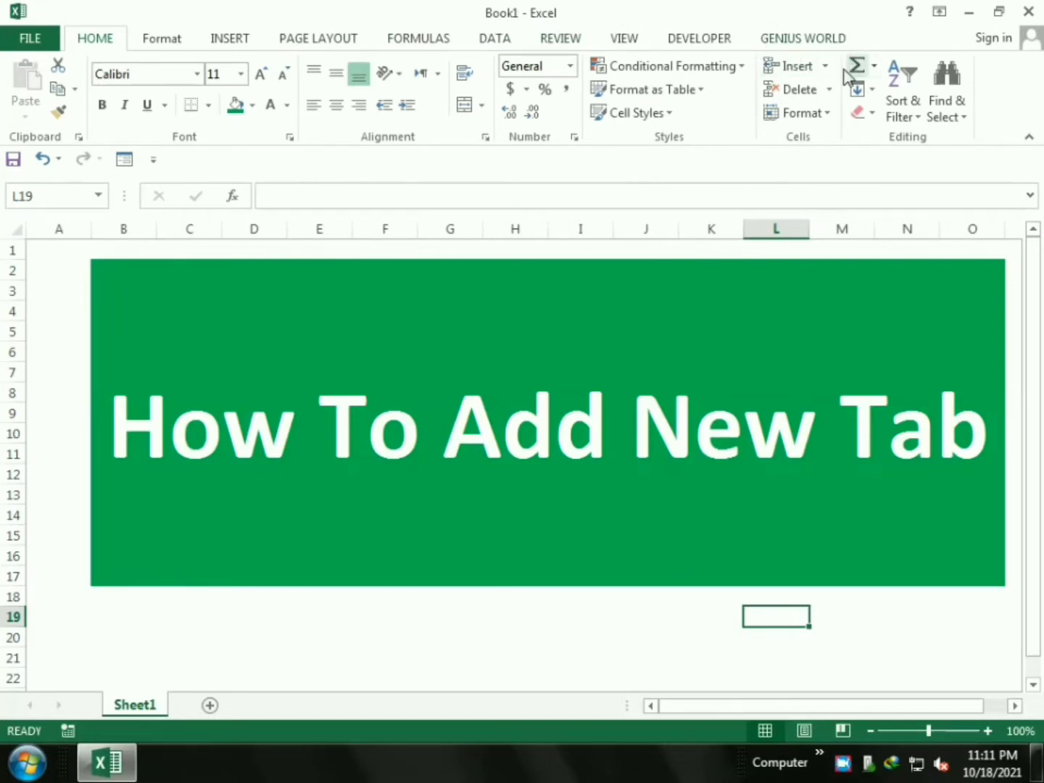
click(791, 43)
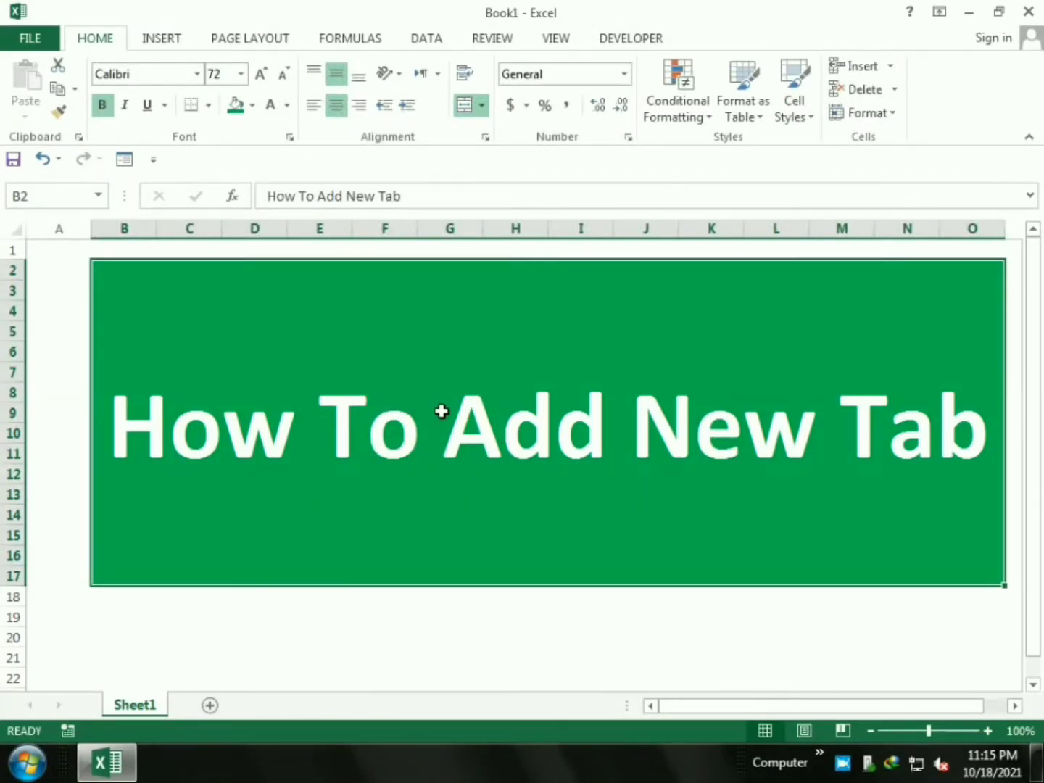
Open the ribbon customization options and add a new custom tab after Home.
right_click(192, 166)
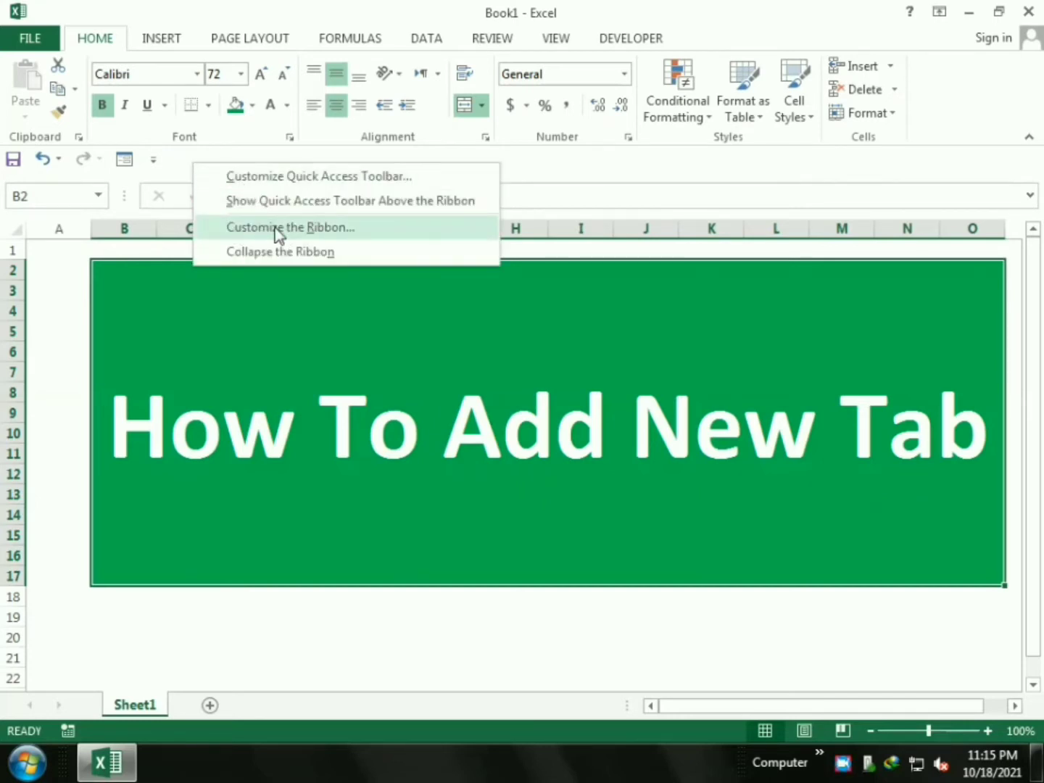
click(311, 227)
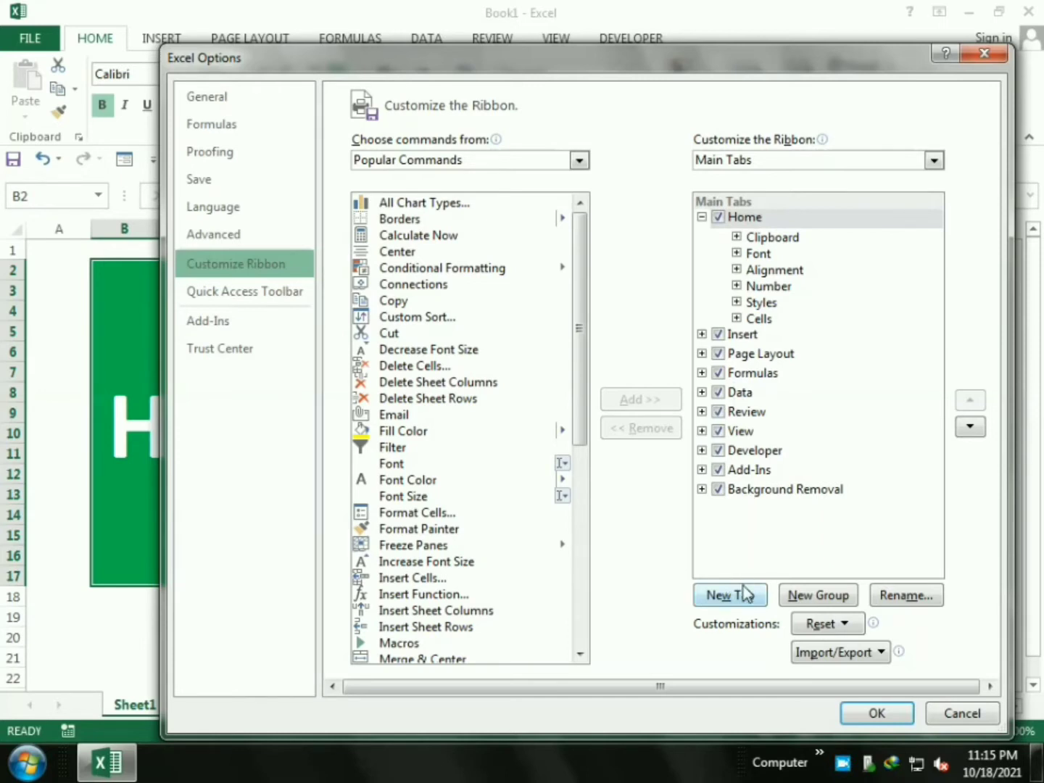
click(722, 595)
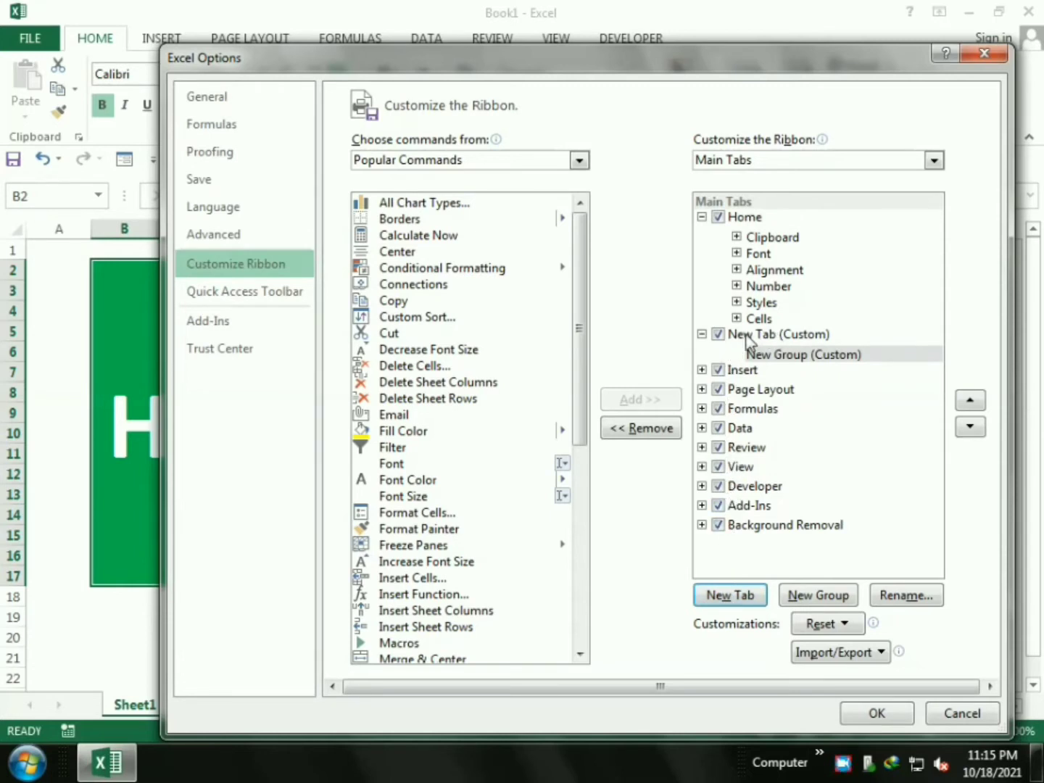
Rename the new custom ribbon tab as GENIUS WORLD.
click(769, 337)
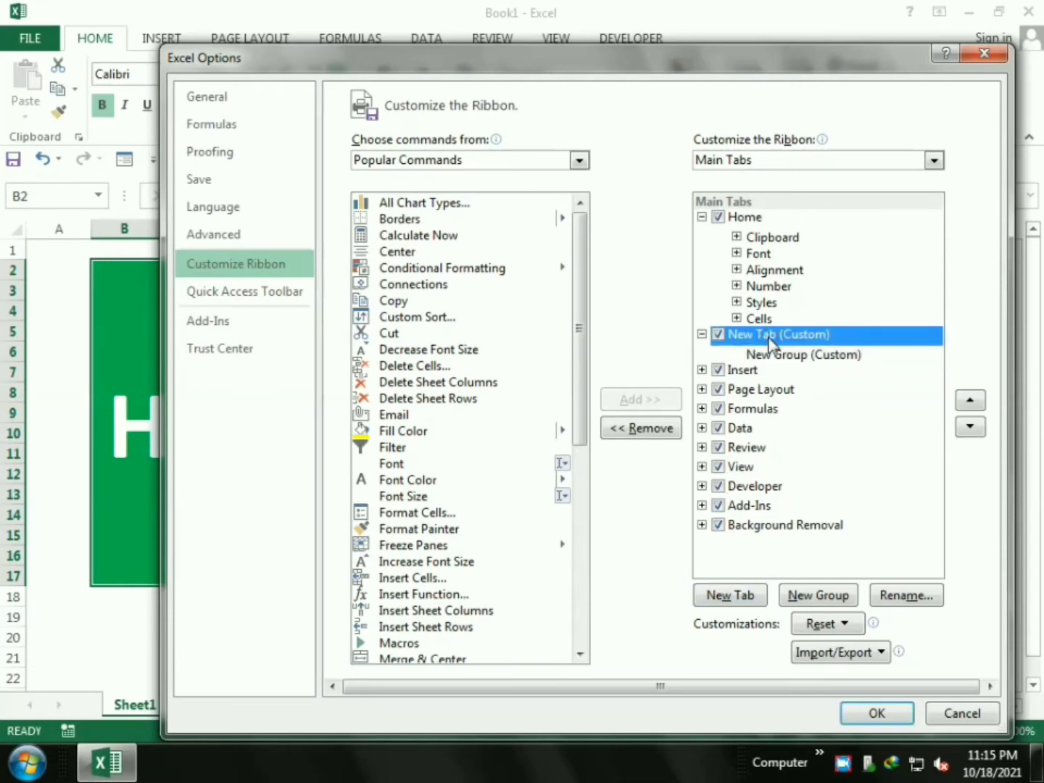
click(898, 599)
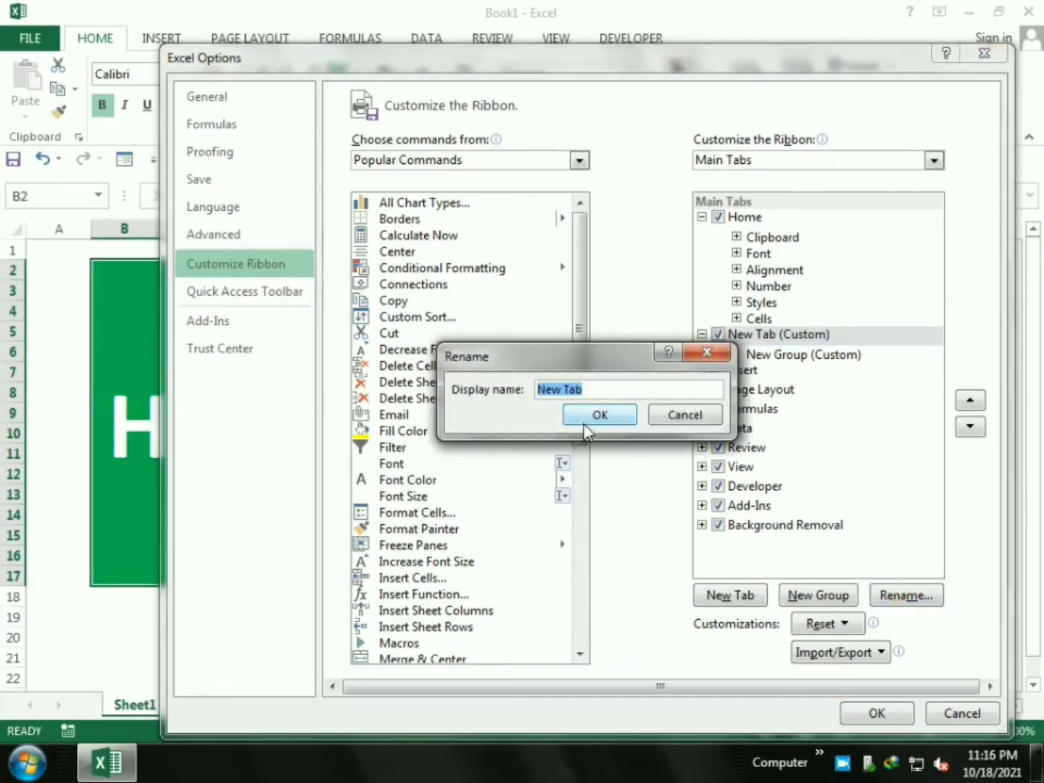
text(G)
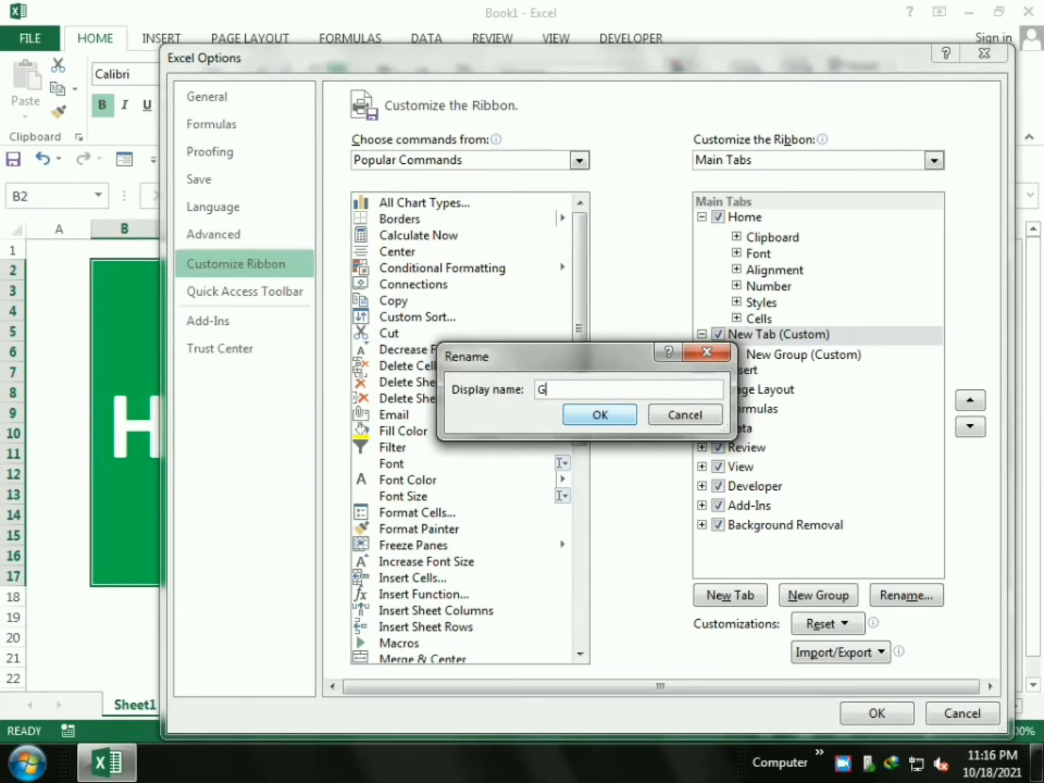
text(ENIUS WORLD)
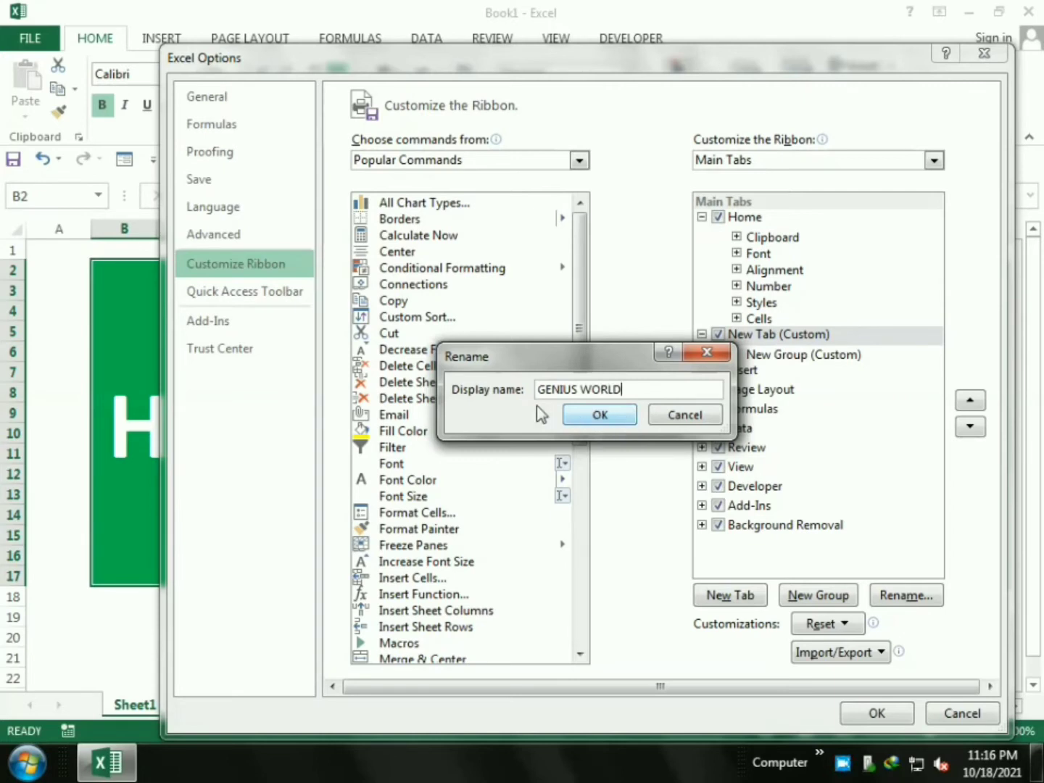
click(573, 415)
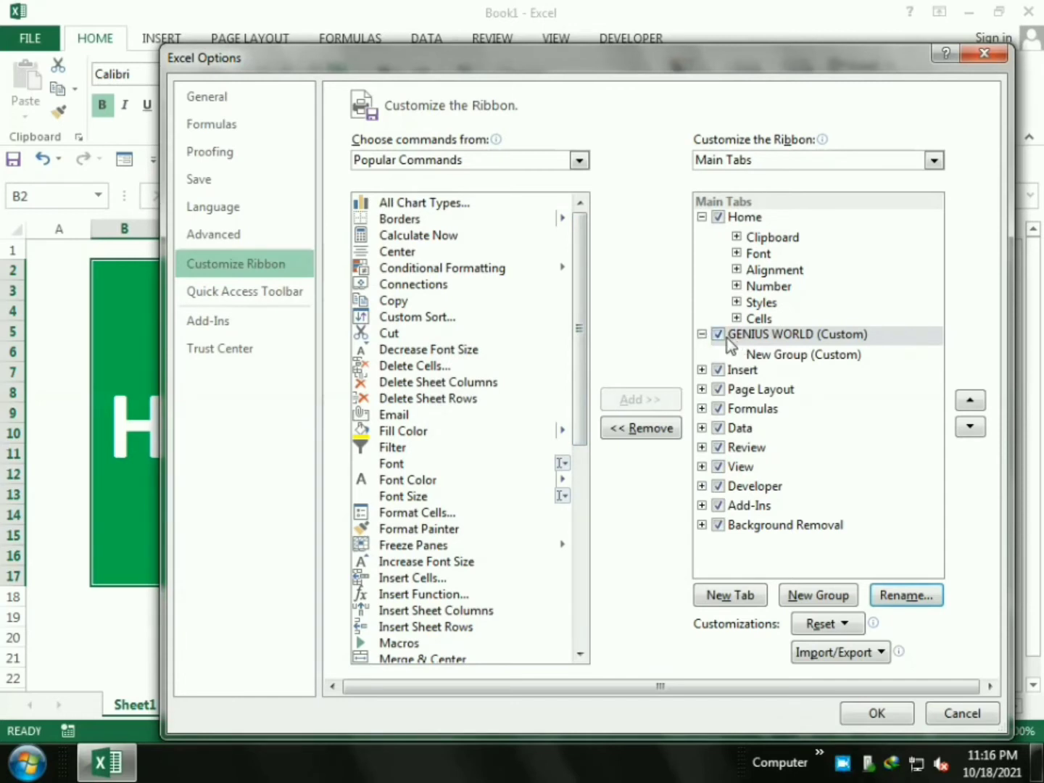
Add the popular commands Calculate Now and Filter to the new group of the GENIUS WORLD tab.
click(801, 355)
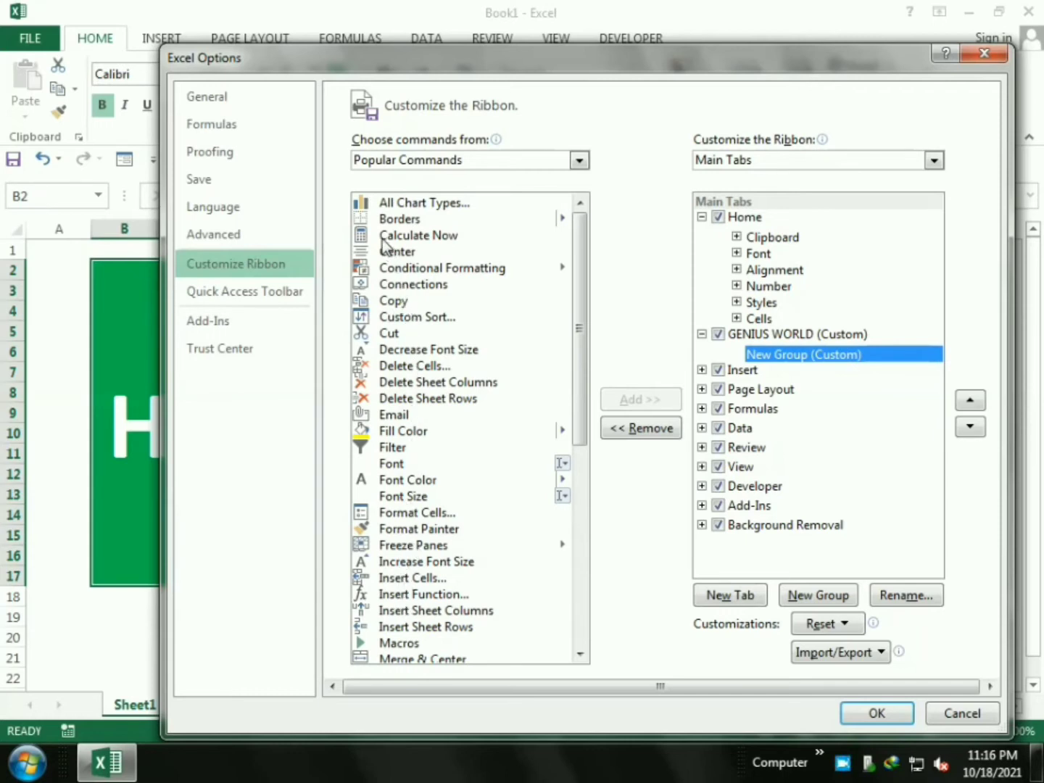
click(428, 237)
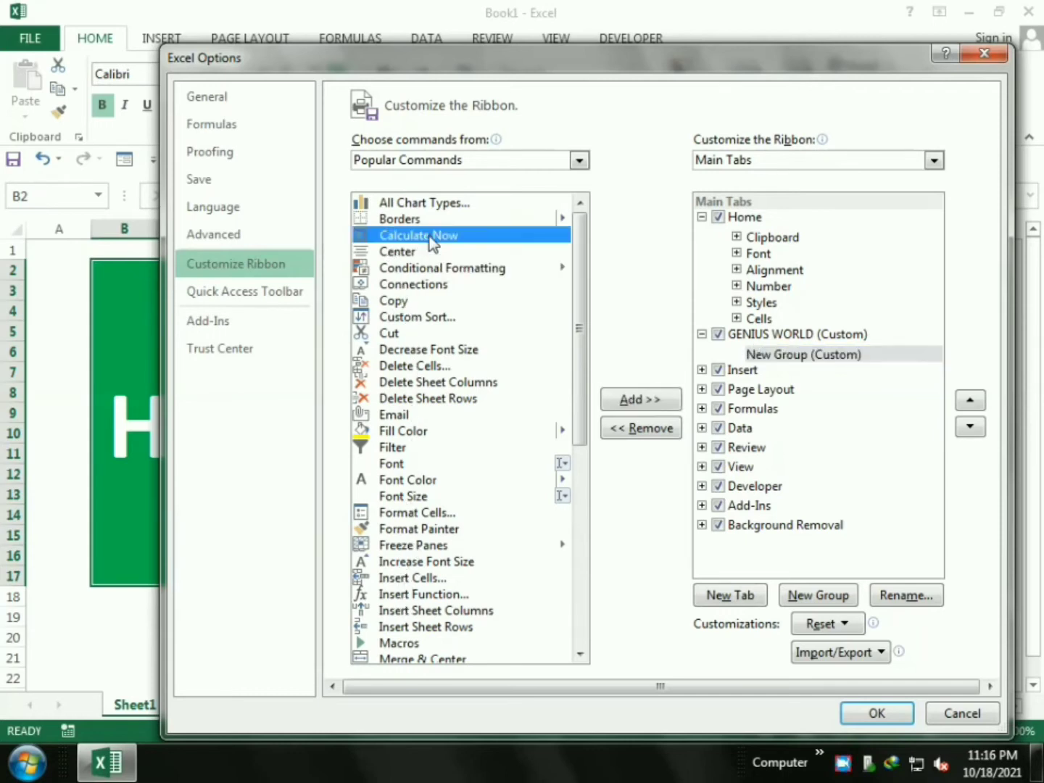
click(627, 400)
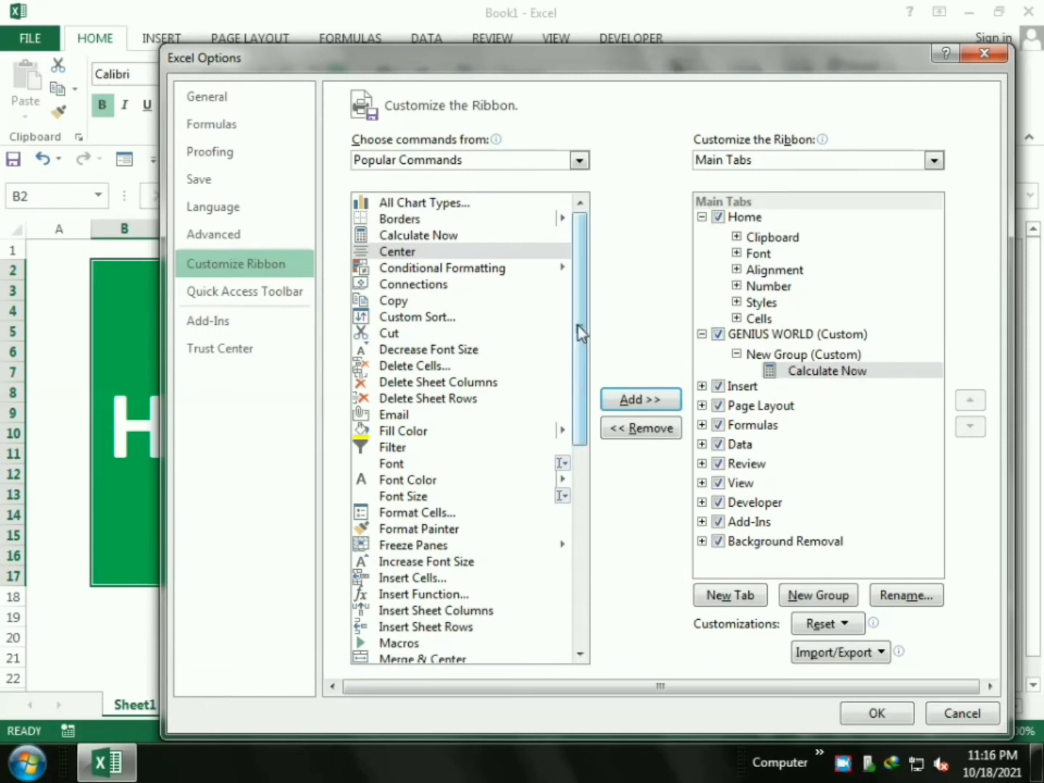
drag(577, 325, 580, 360)
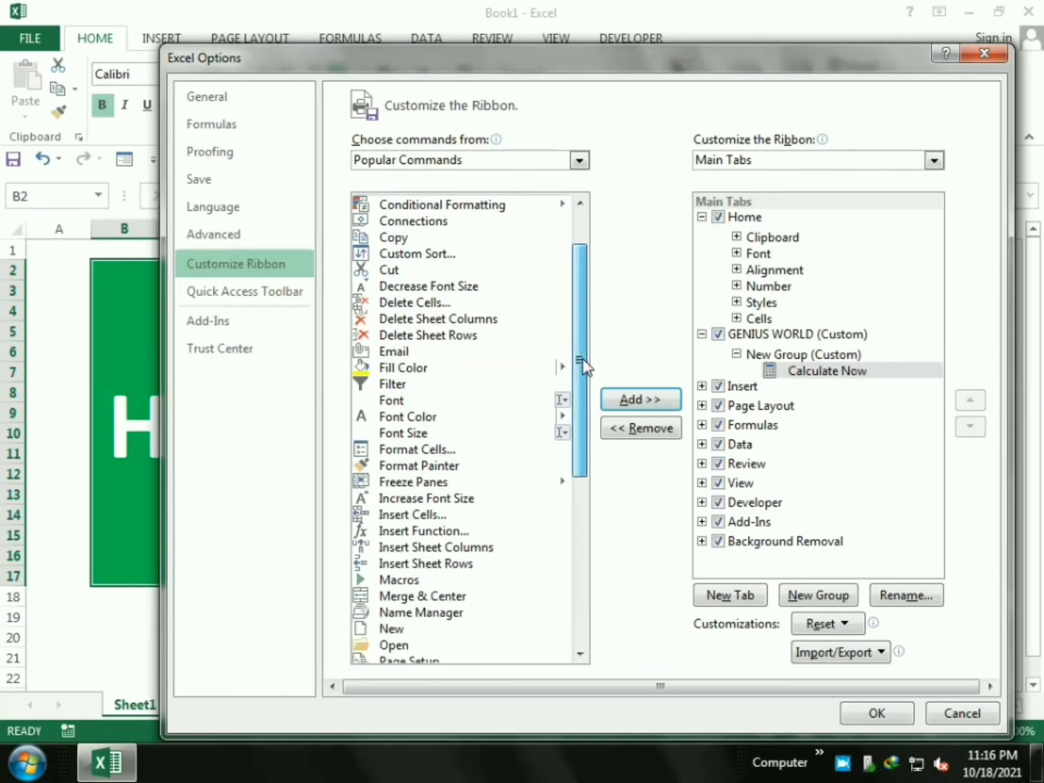
click(402, 385)
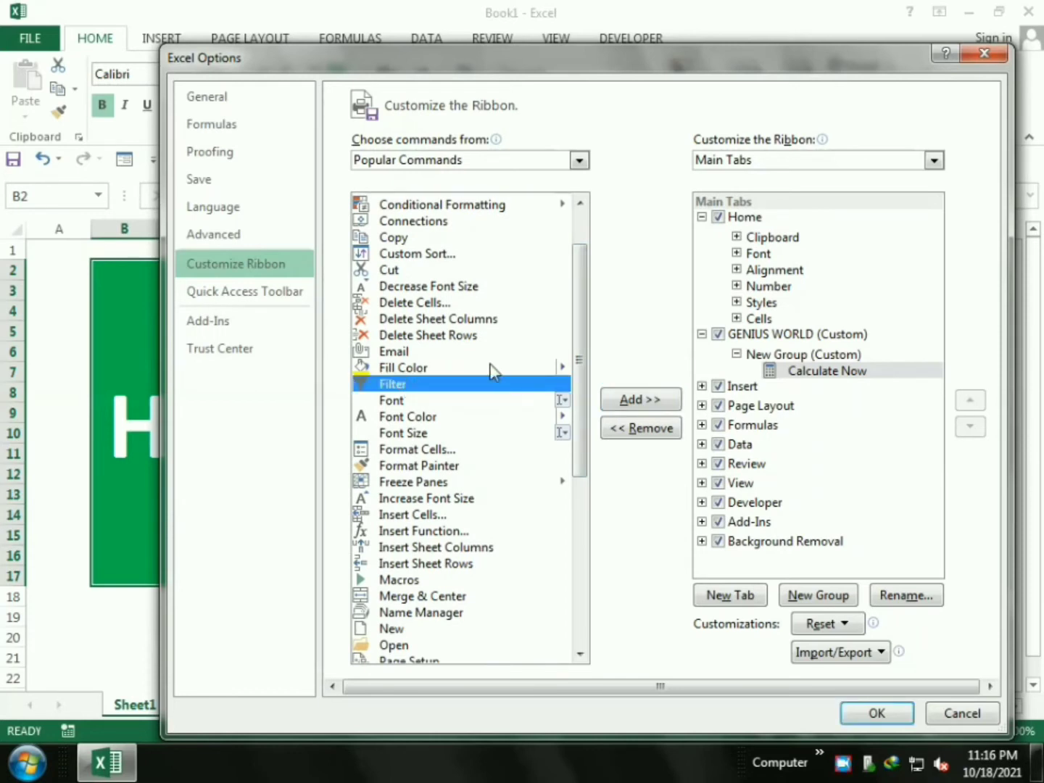
click(631, 402)
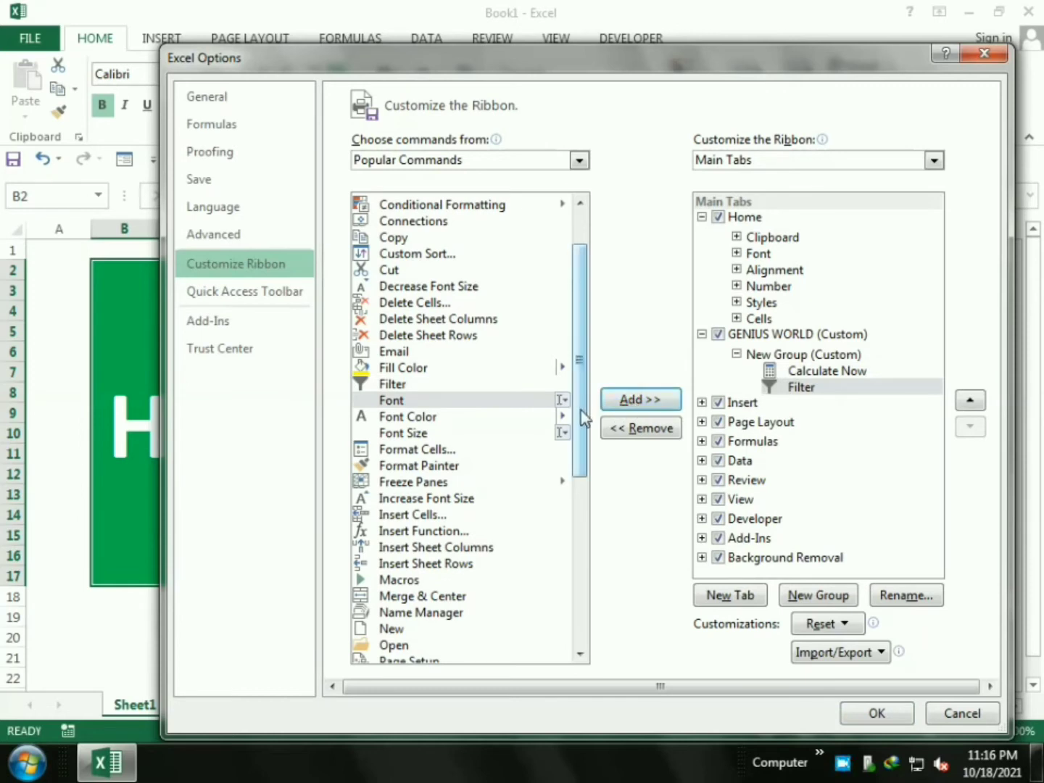
Add the Sum and Spelling commands to the same custom group, following Filter.
drag(580, 410, 580, 535)
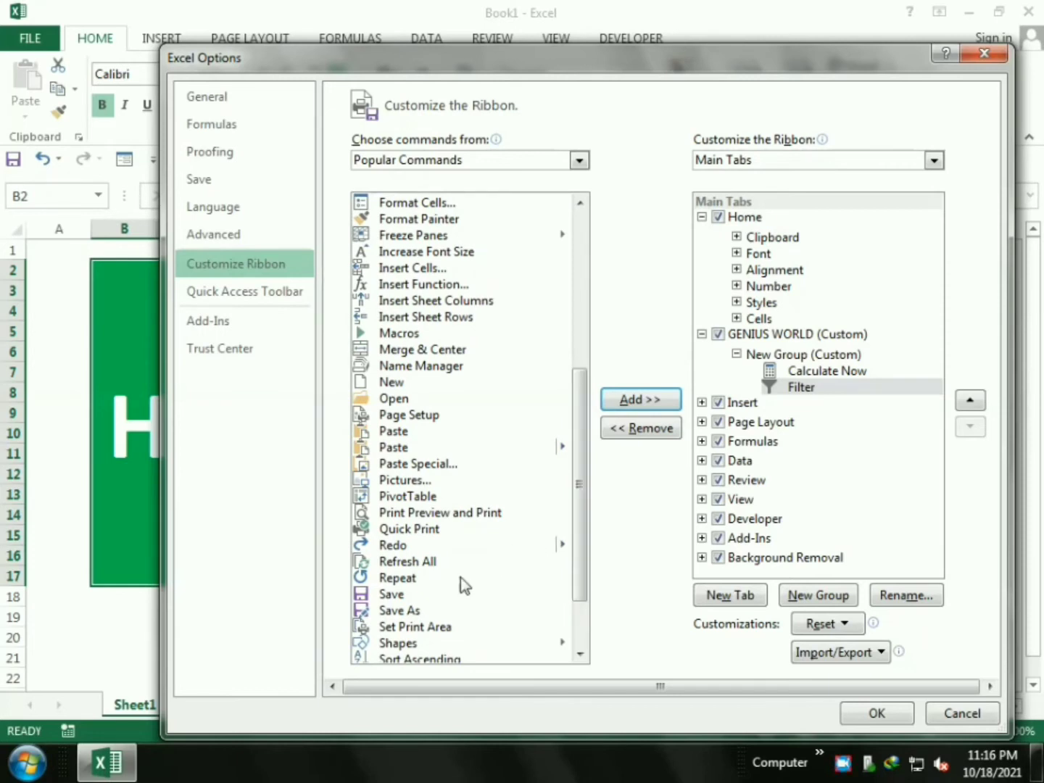
drag(579, 566, 580, 610)
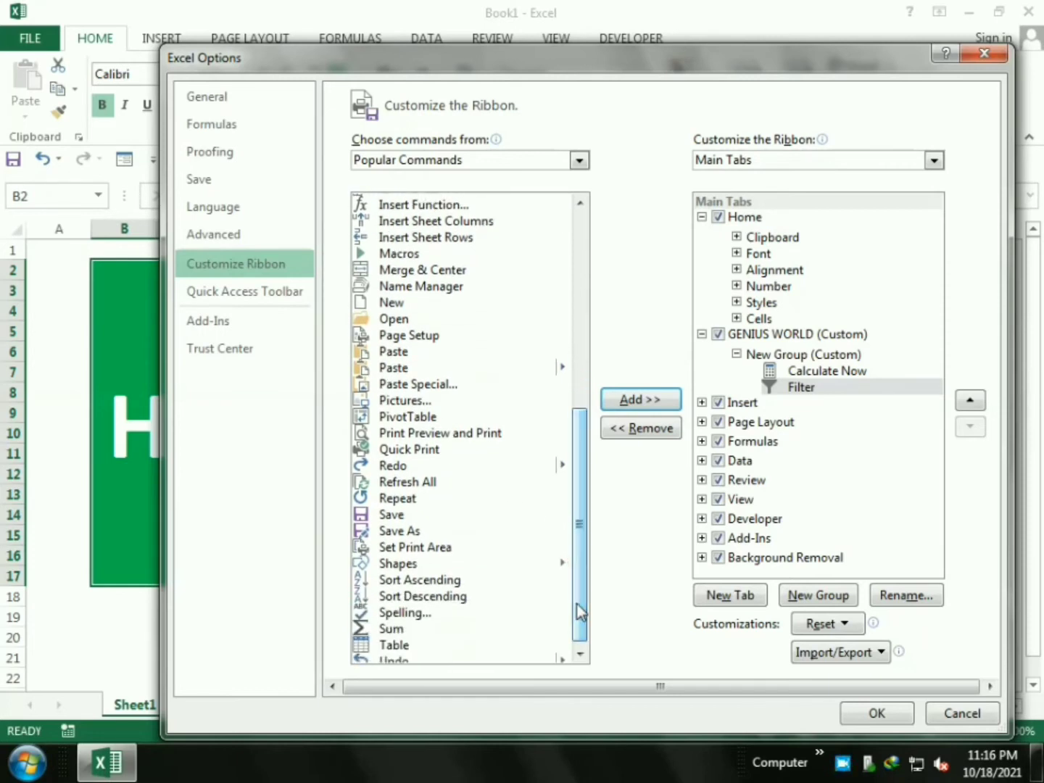
click(389, 629)
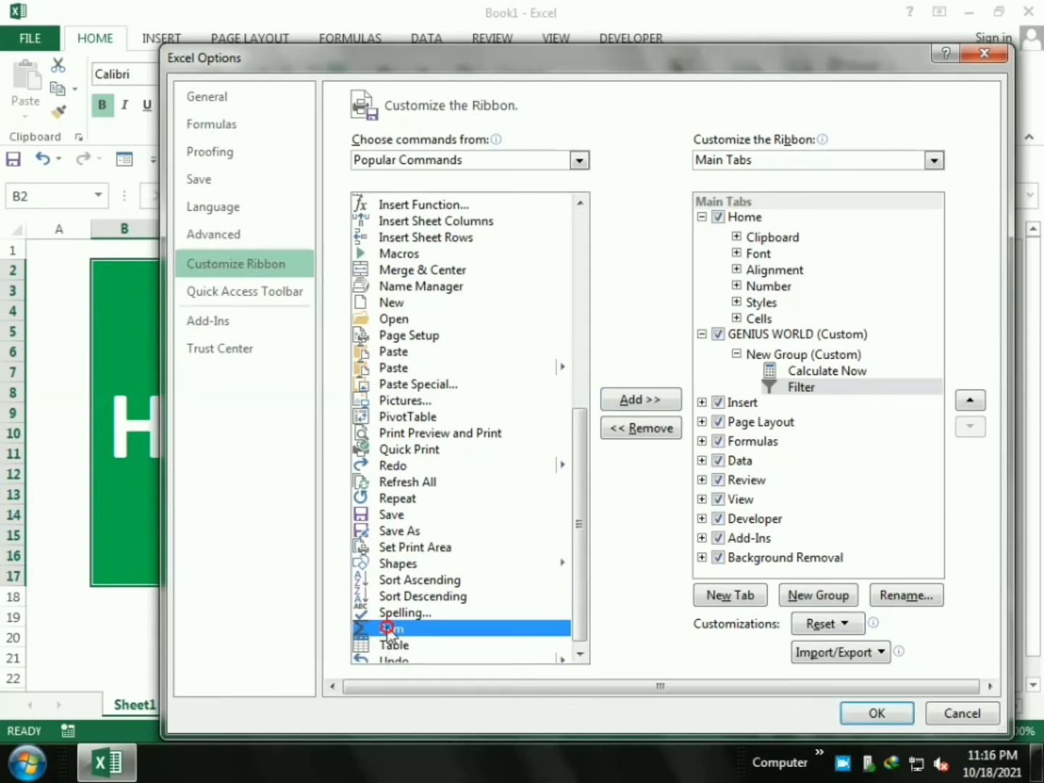
click(629, 404)
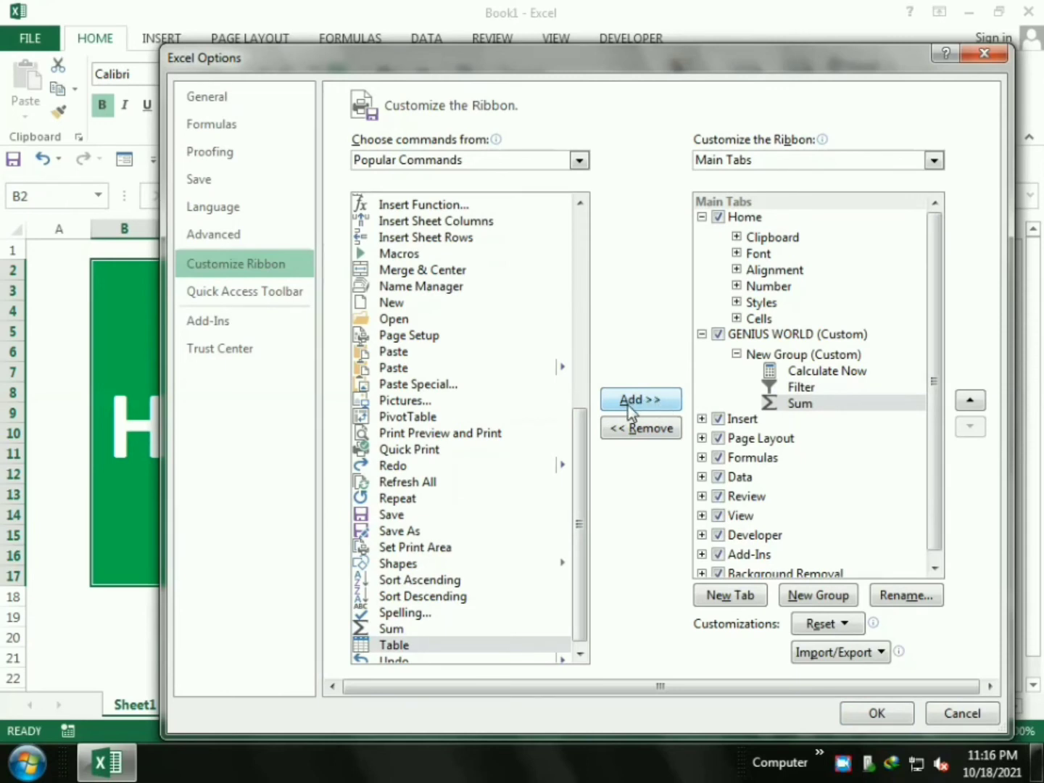
drag(583, 455, 582, 512)
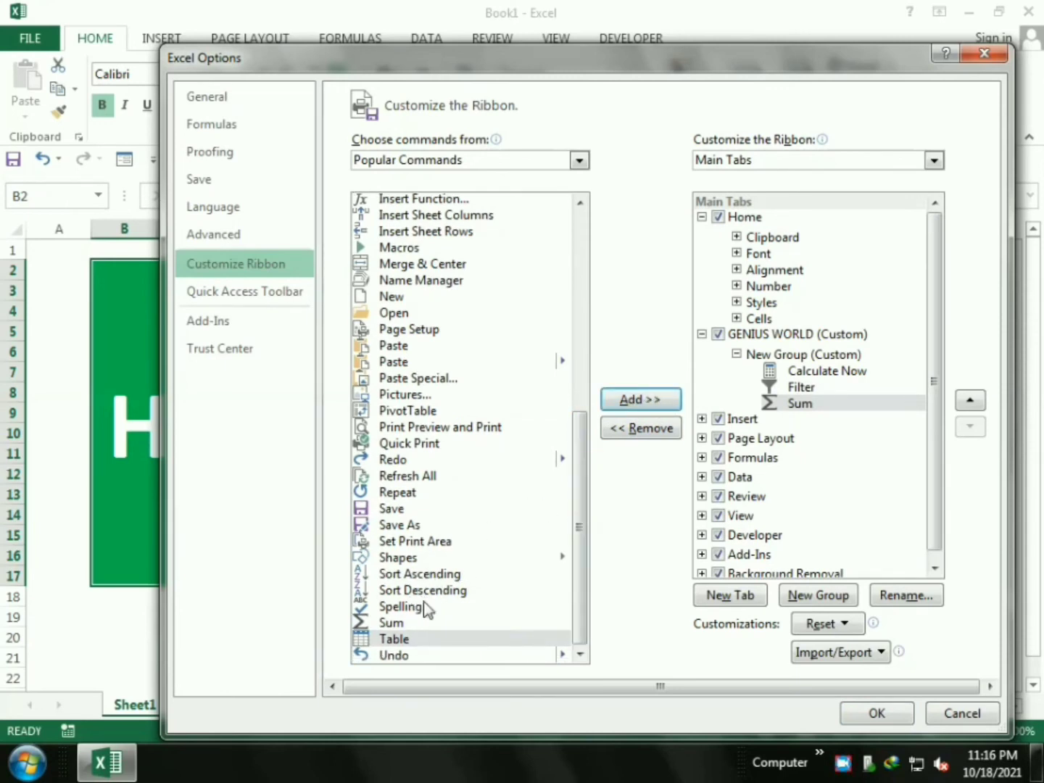
click(404, 603)
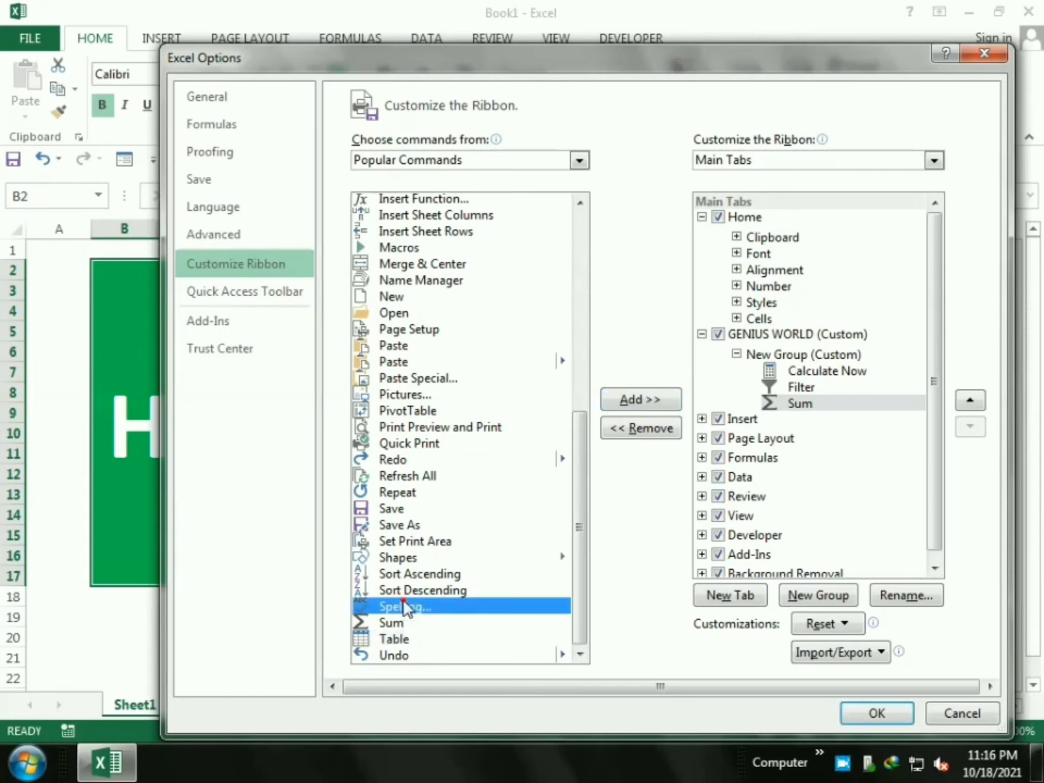
click(641, 400)
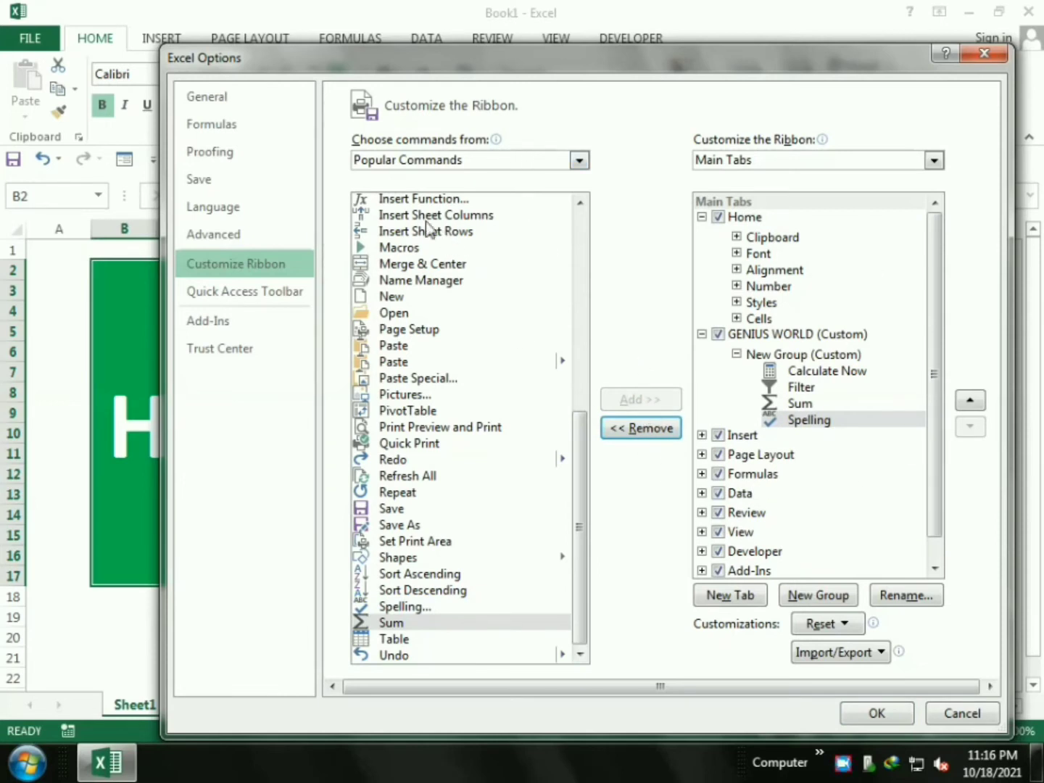
Switch the command source to Main Tabs and add the Page Layout tab's Themes group to GENIUS WORLD.
click(445, 162)
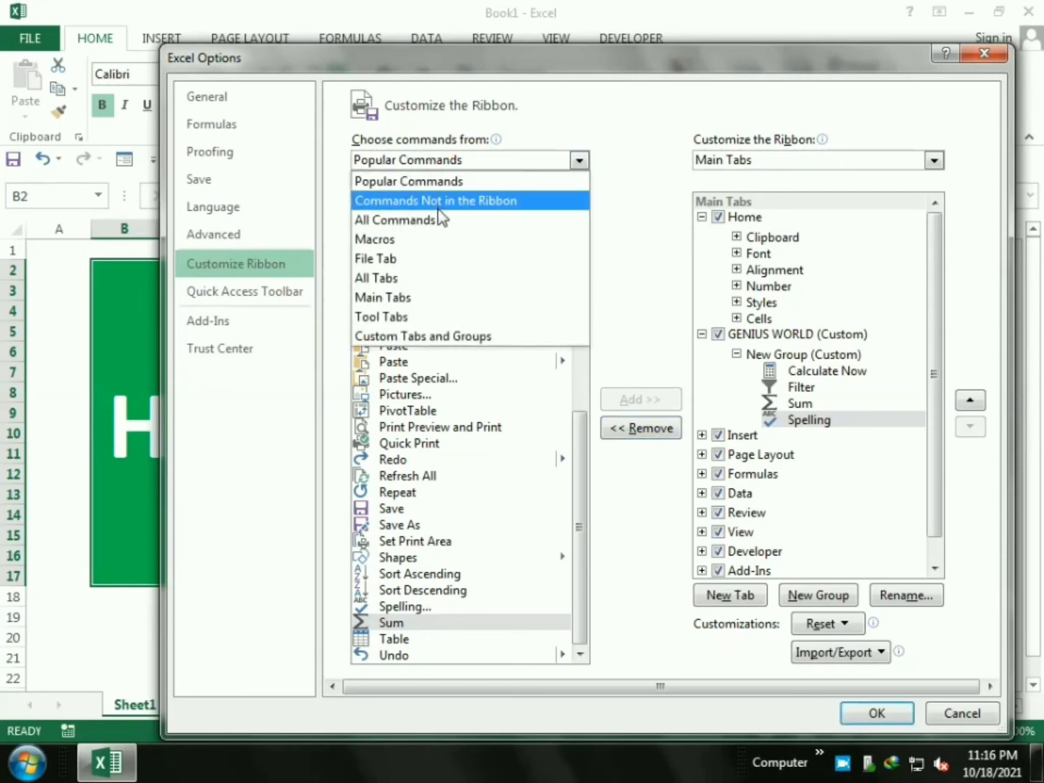
click(428, 296)
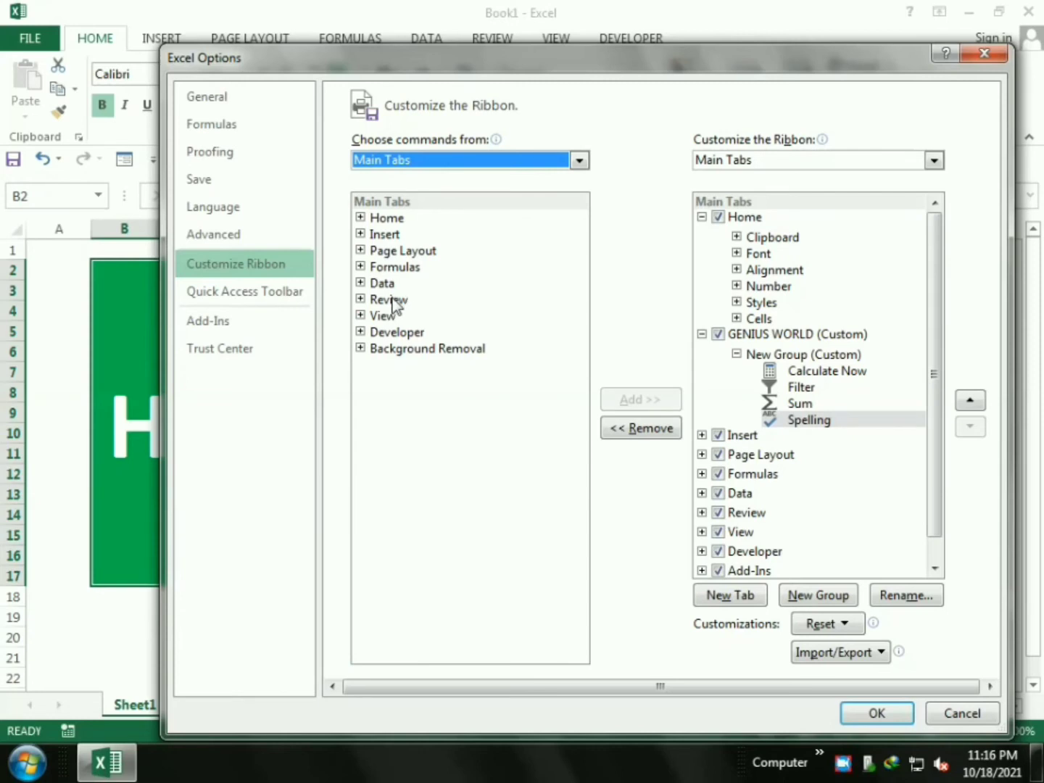
click(395, 250)
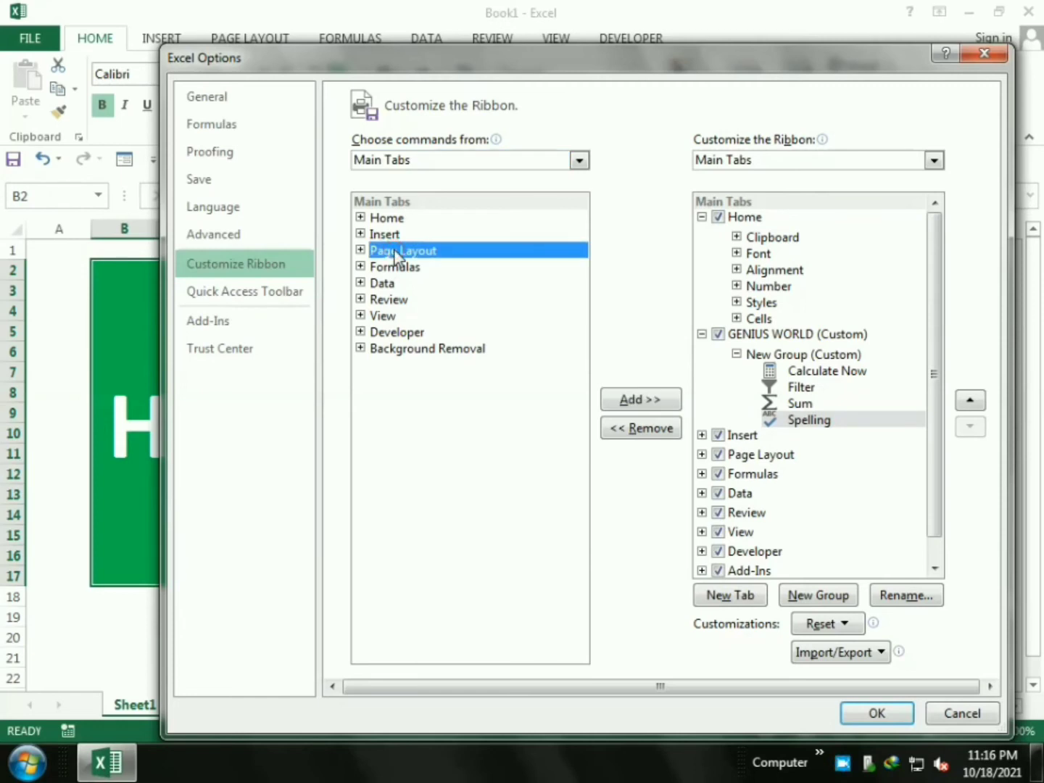
click(361, 251)
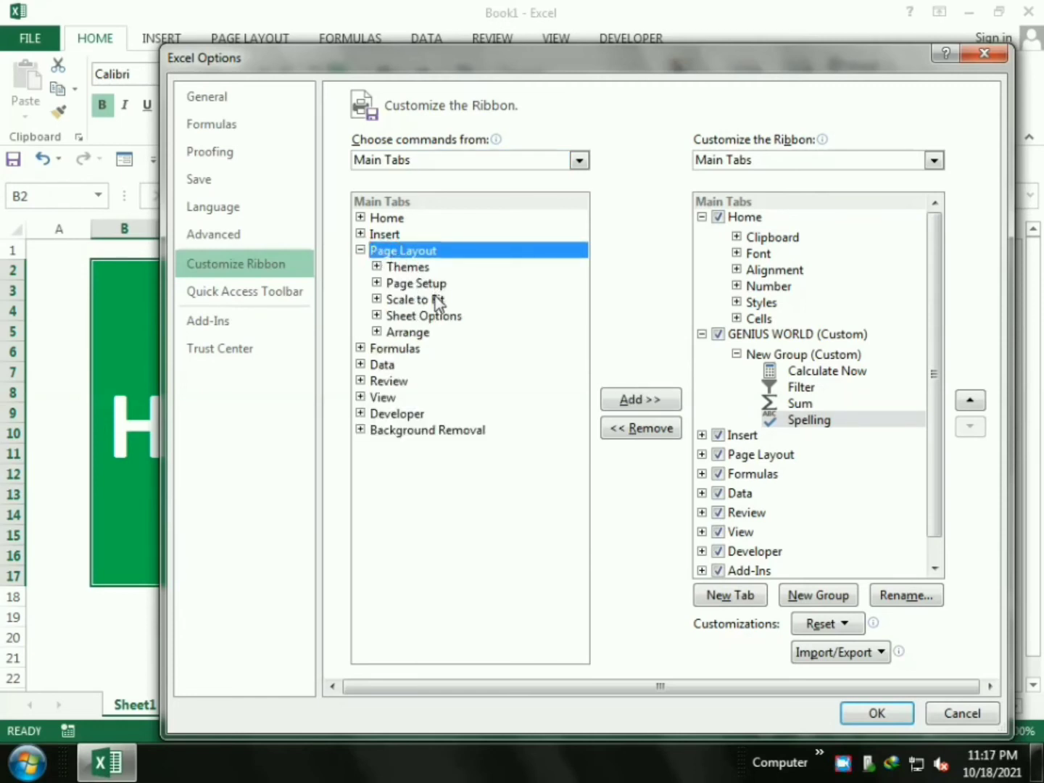
click(404, 267)
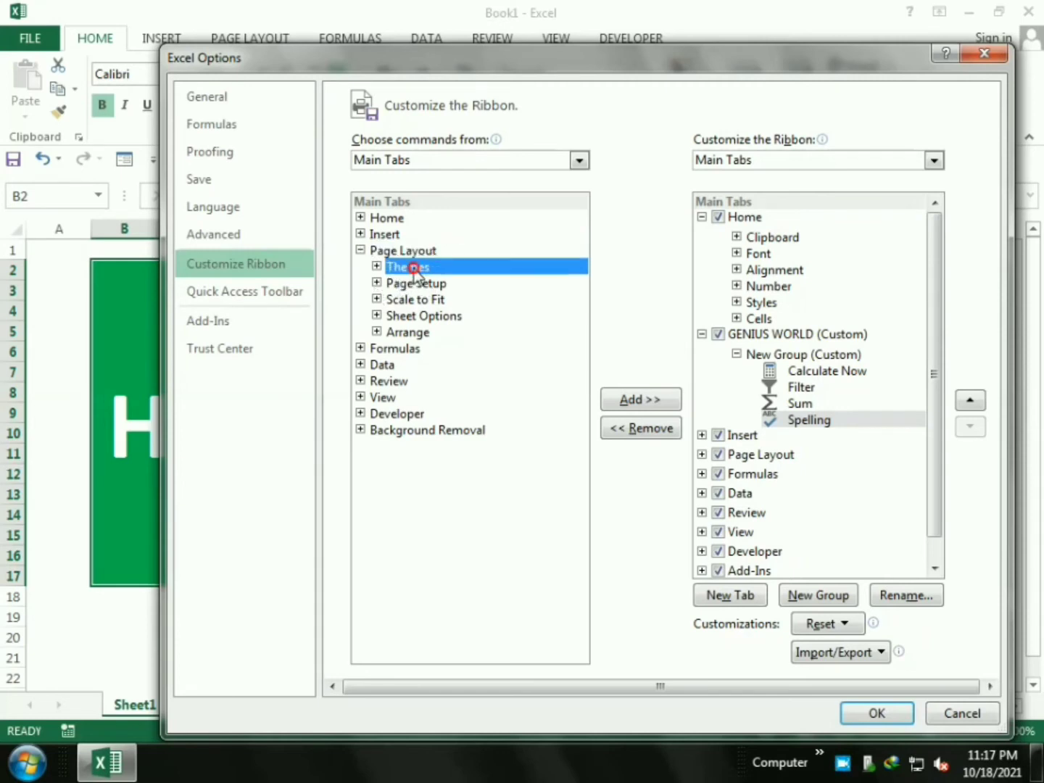
click(656, 401)
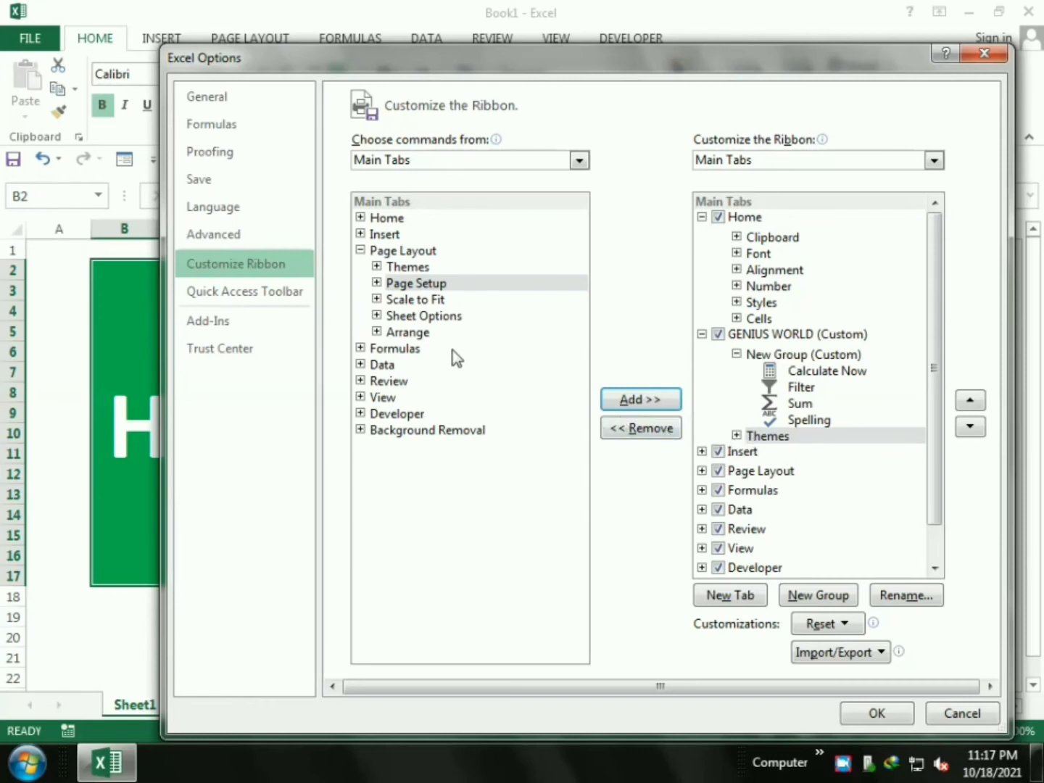
Add the Formula Auditing group from the Formulas main tab to GENIUS WORLD.
click(360, 349)
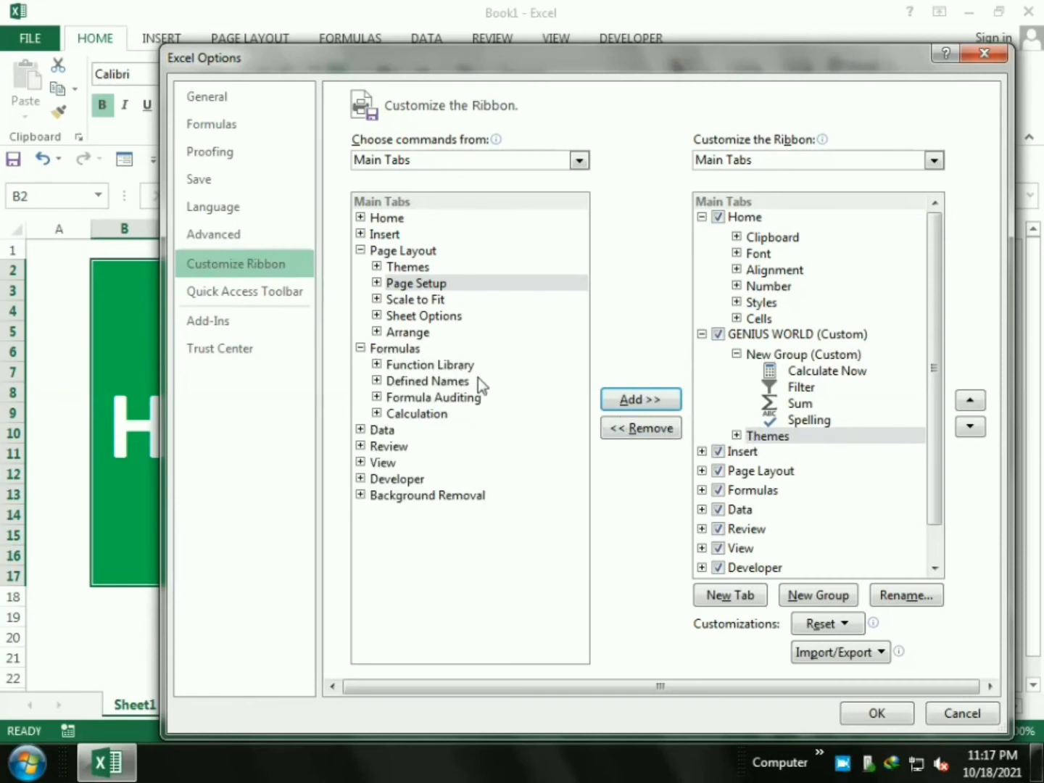
click(427, 414)
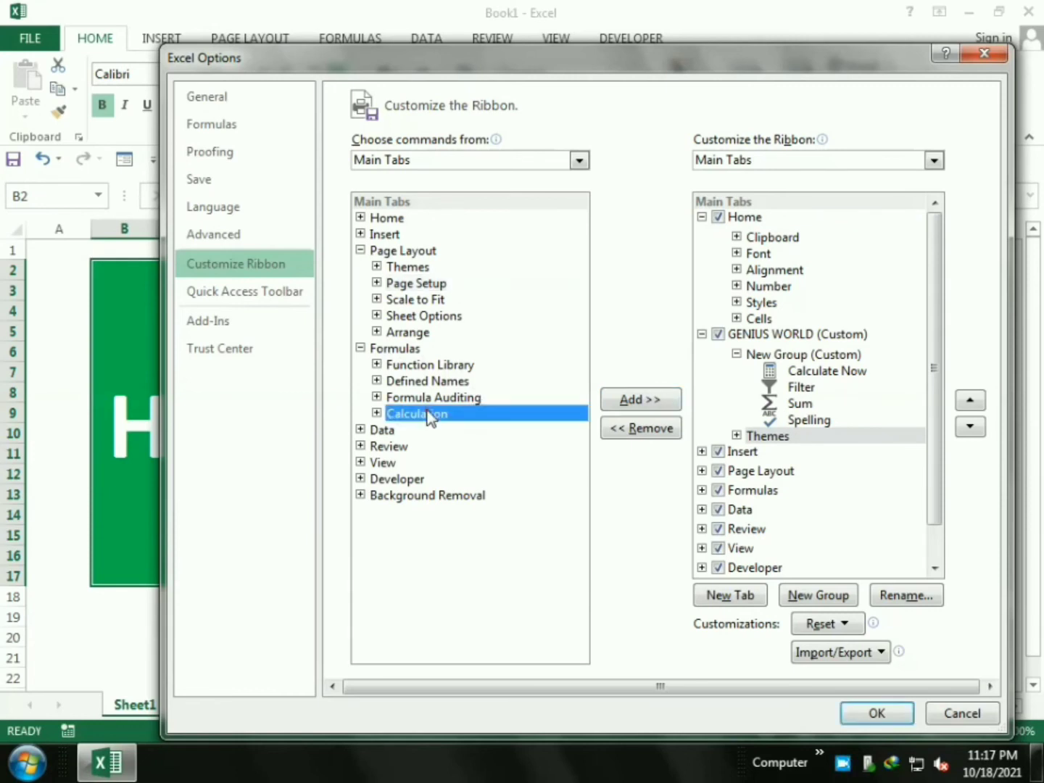
click(432, 398)
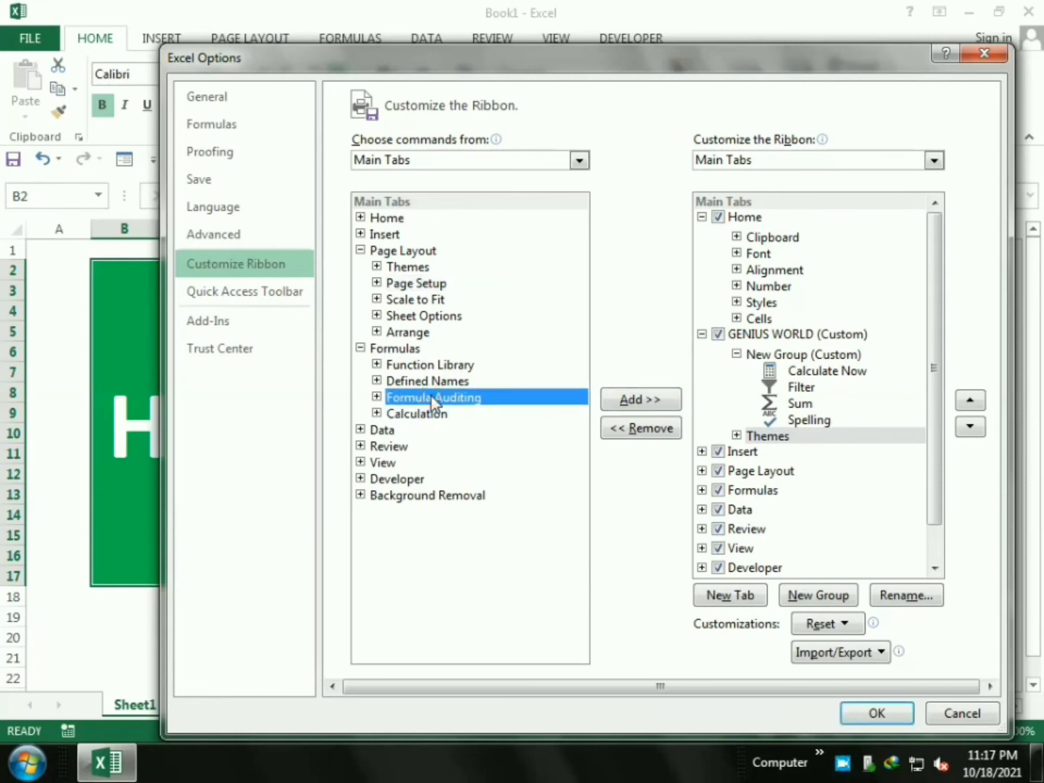
click(616, 404)
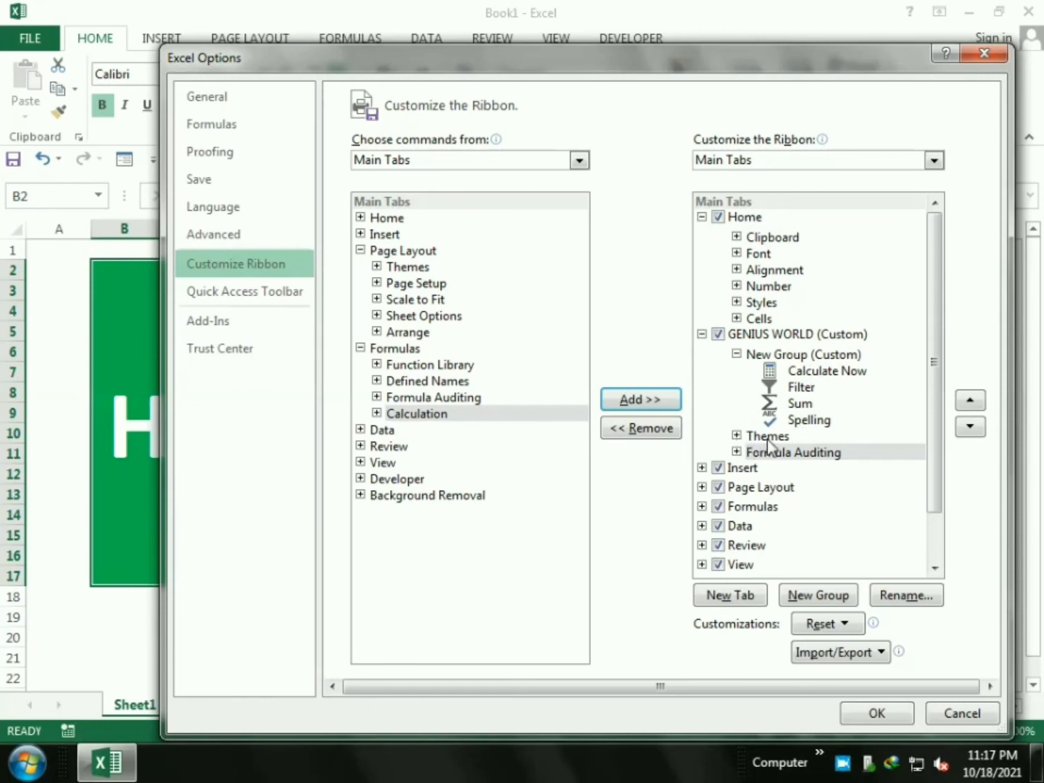
Apply the ribbon customization and display the new GENIUS WORLD tab.
click(856, 716)
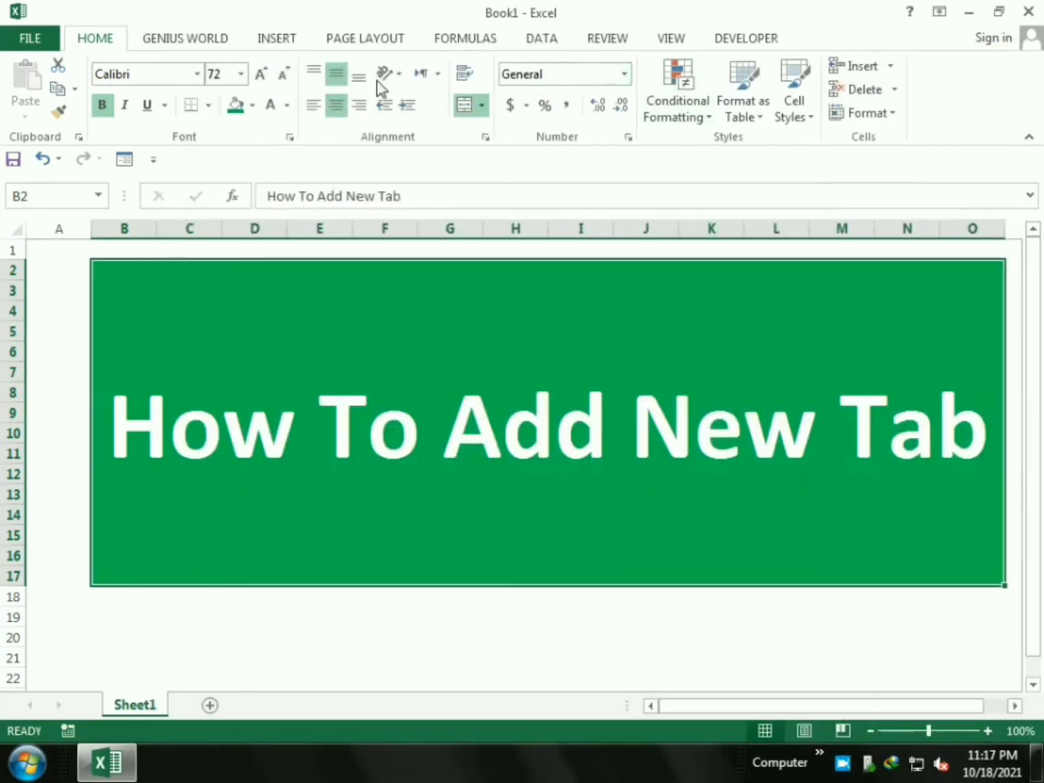
click(192, 43)
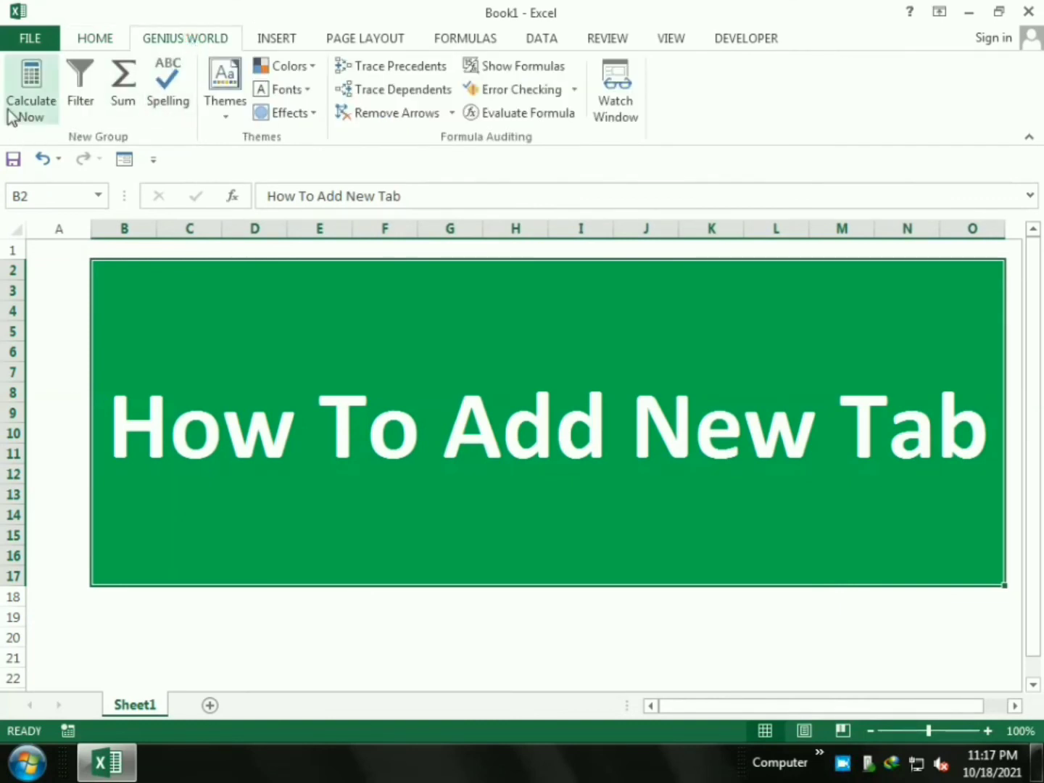